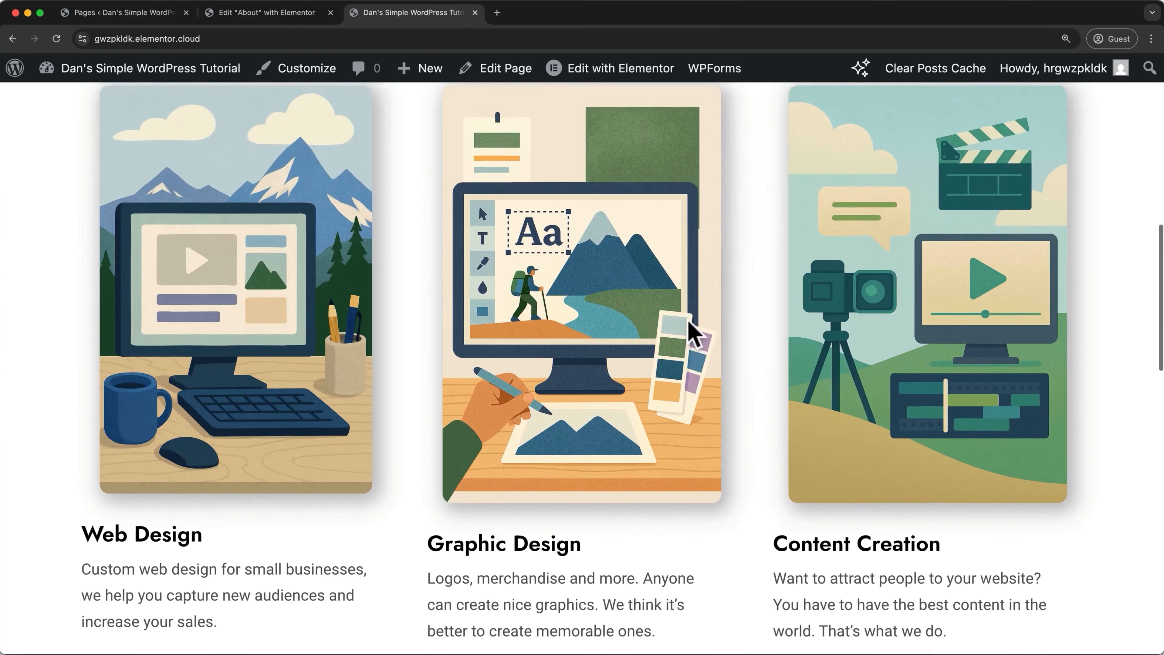
Return to editing the About page and insert a single-column Flexbox container between the hero and the Our Mission section
left_click(297, 20)
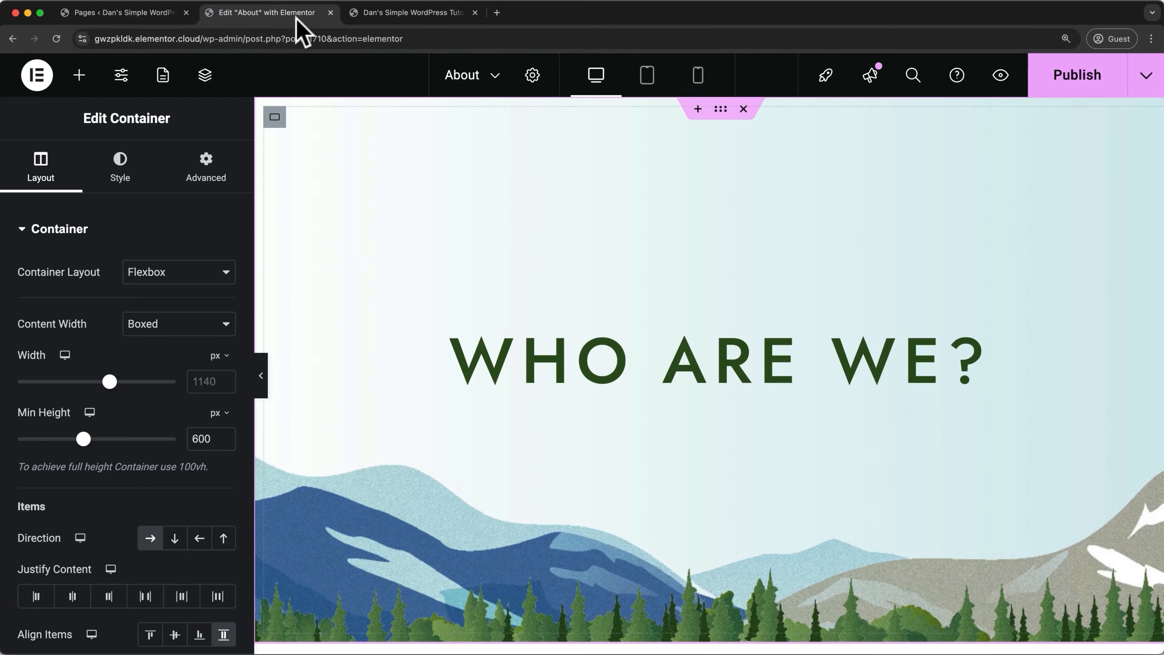
scroll(508, 228, "down", 5)
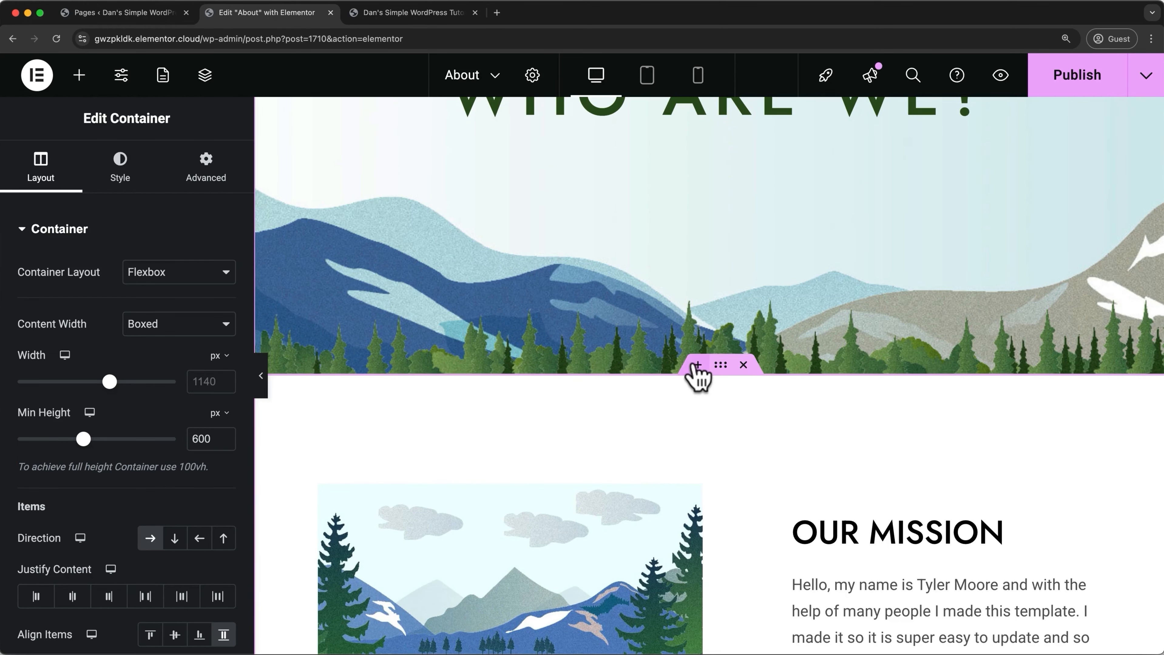
left_click(697, 366)
left_click(655, 458)
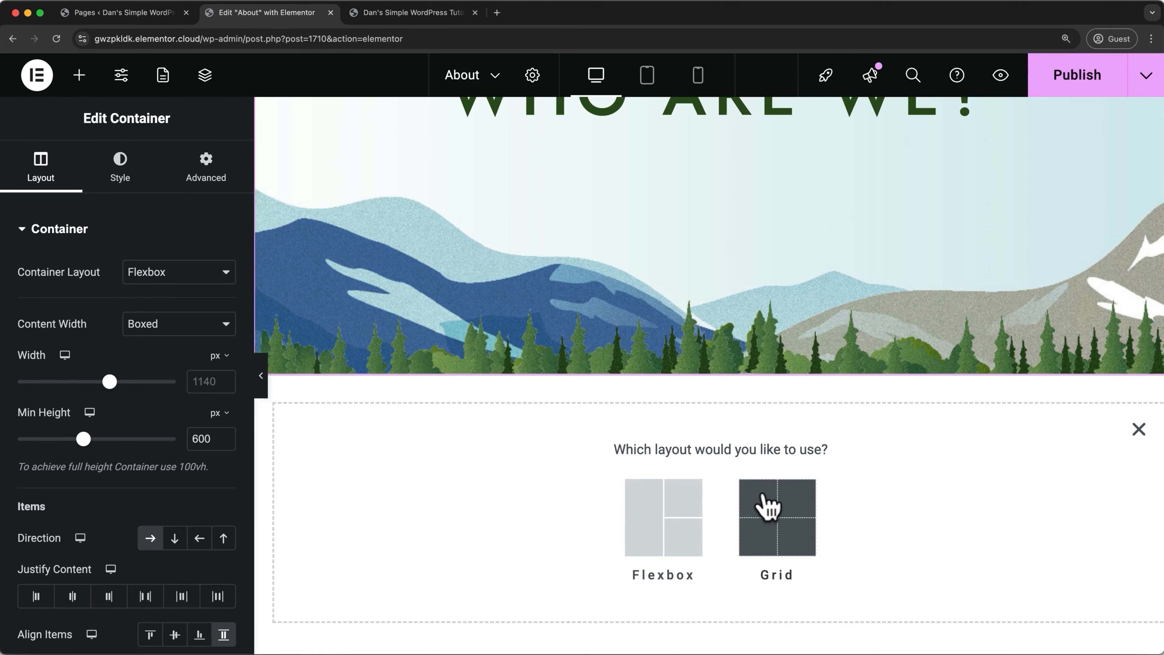
left_click(692, 518)
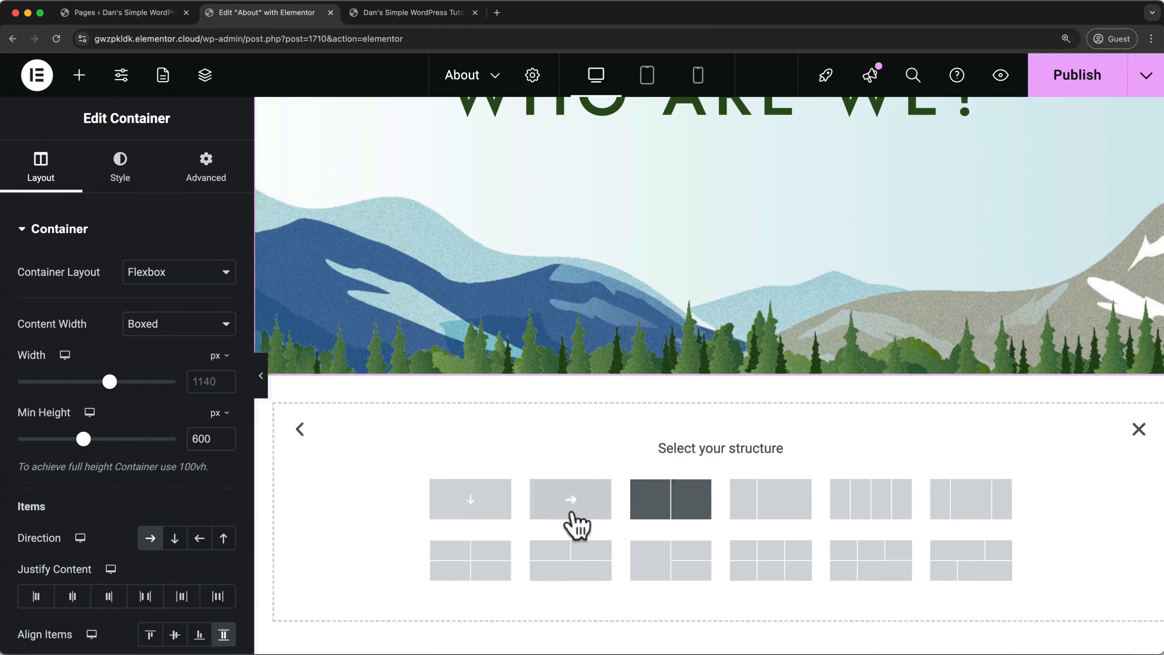
left_click(504, 510)
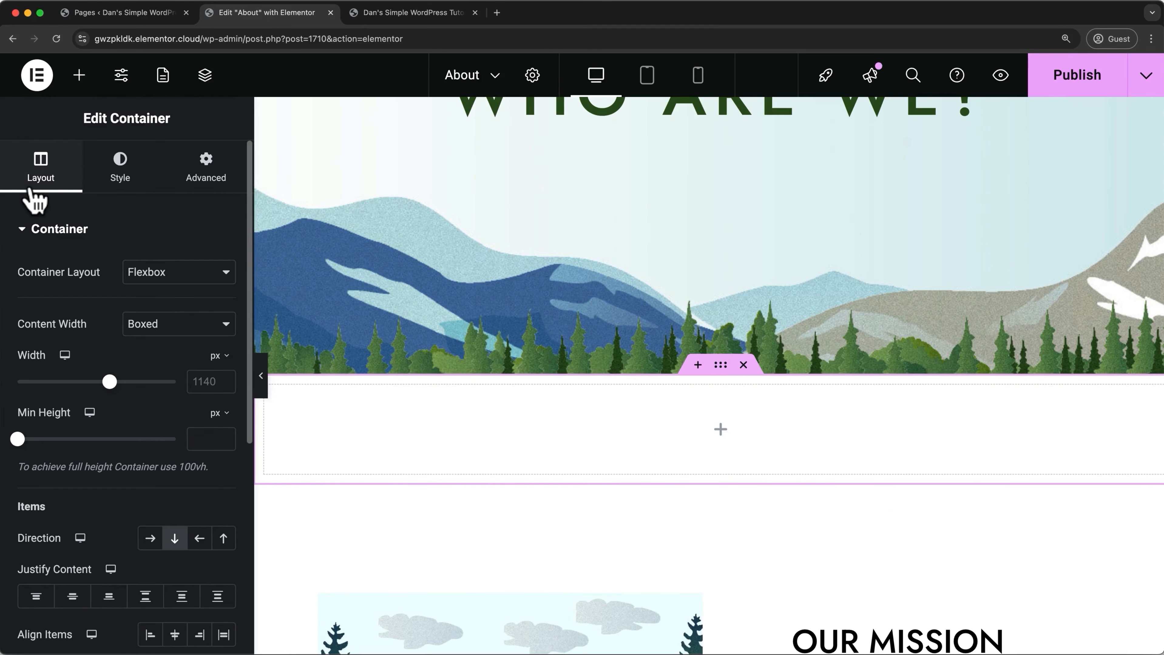
Set the new container's content width to Full Width and add a nested container inside it
left_click(145, 324)
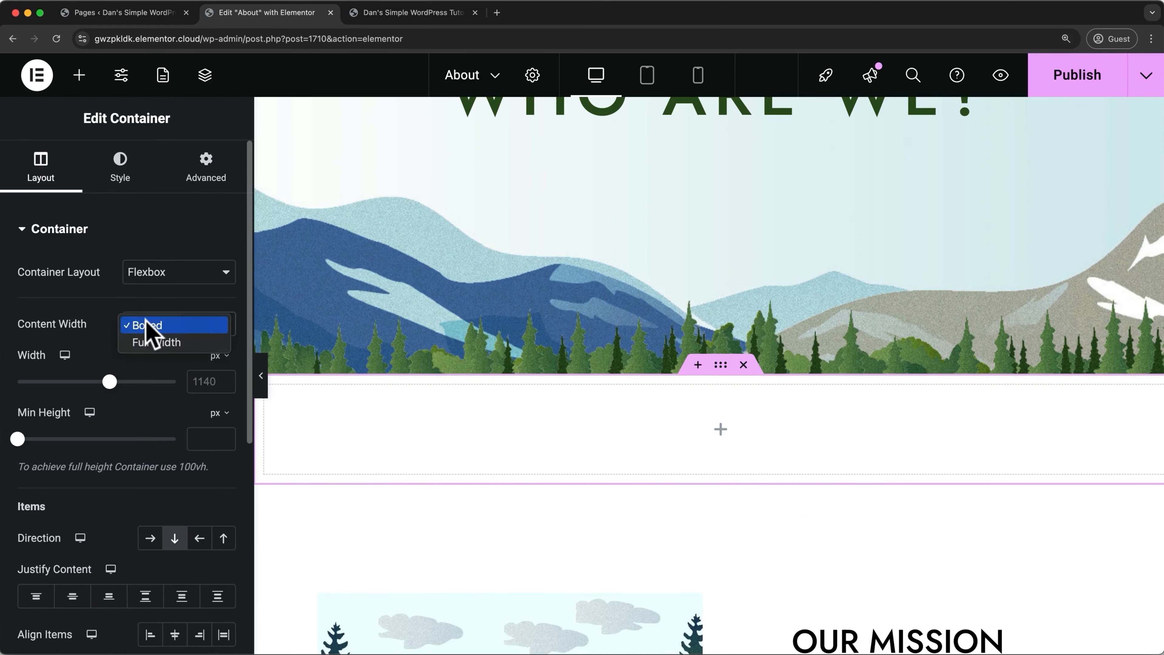
left_click(156, 342)
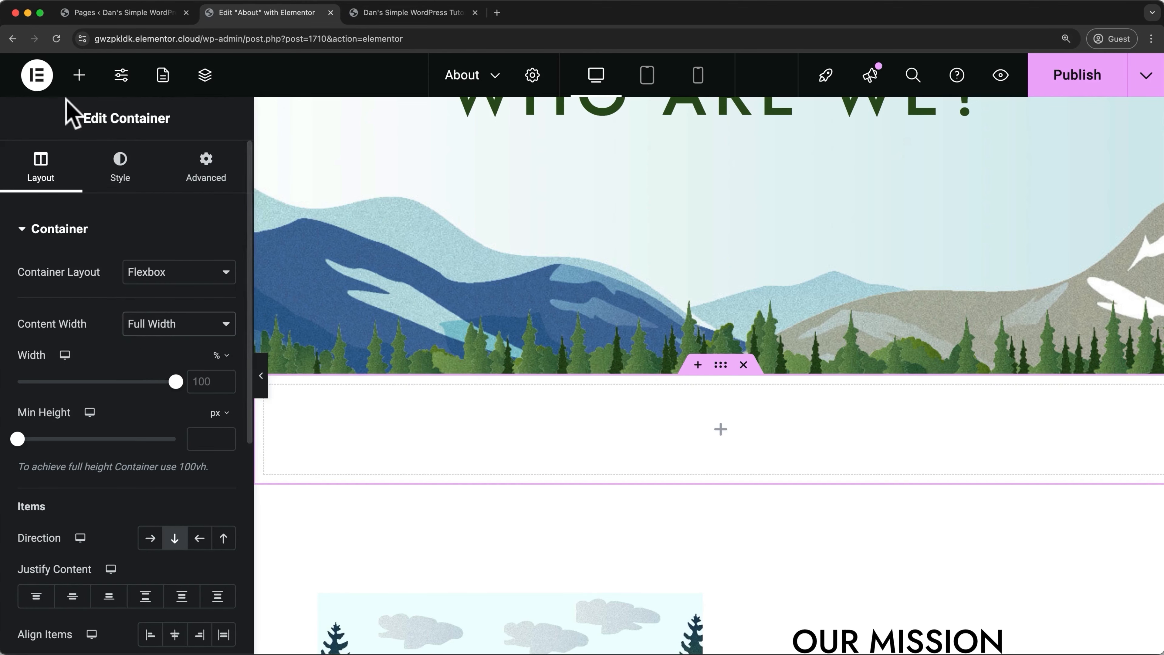
left_click(78, 77)
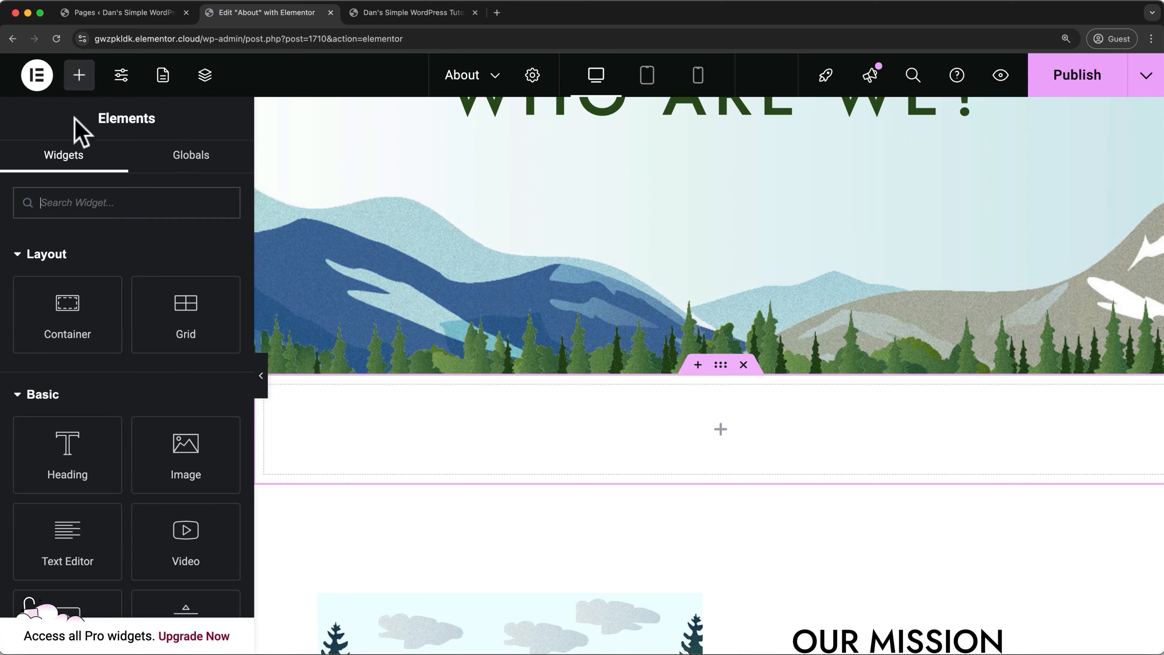
left_click_drag(70, 299, 356, 410)
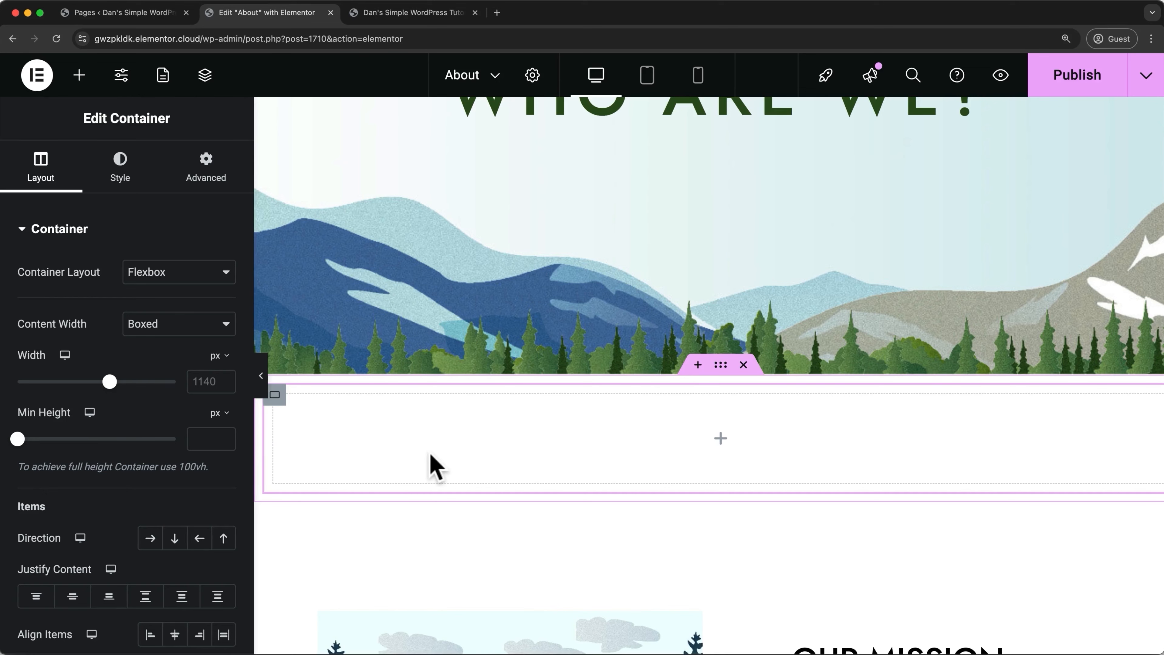
Set the nested container's content width to Full Width and its width to 33.33%
left_click(221, 327)
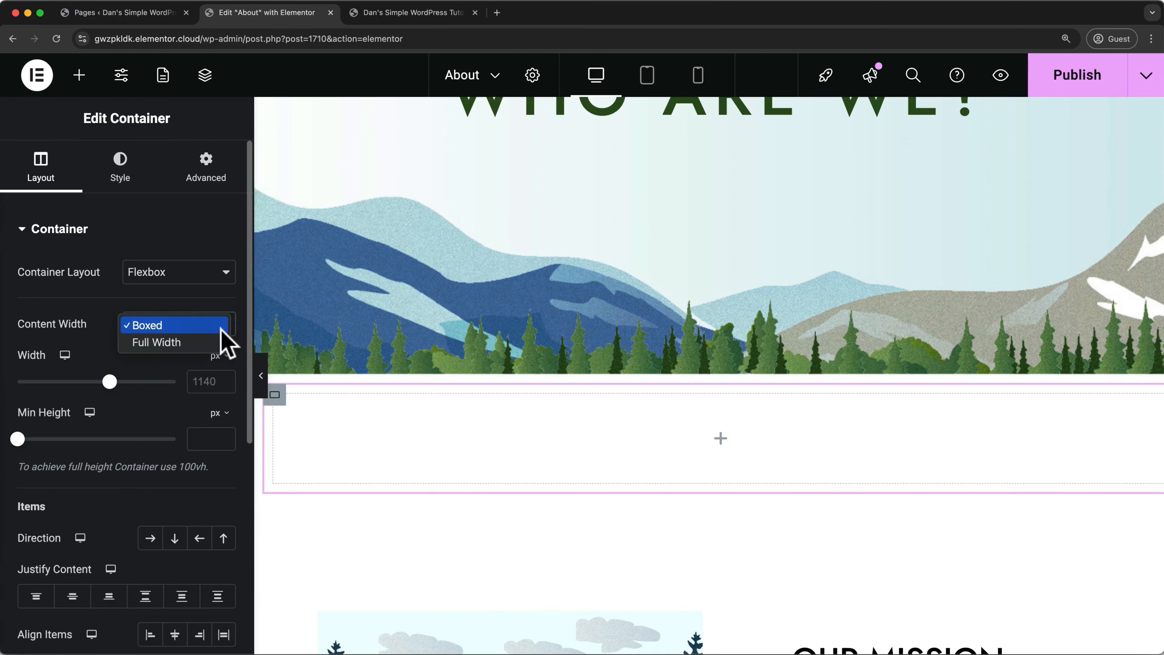
left_click(196, 343)
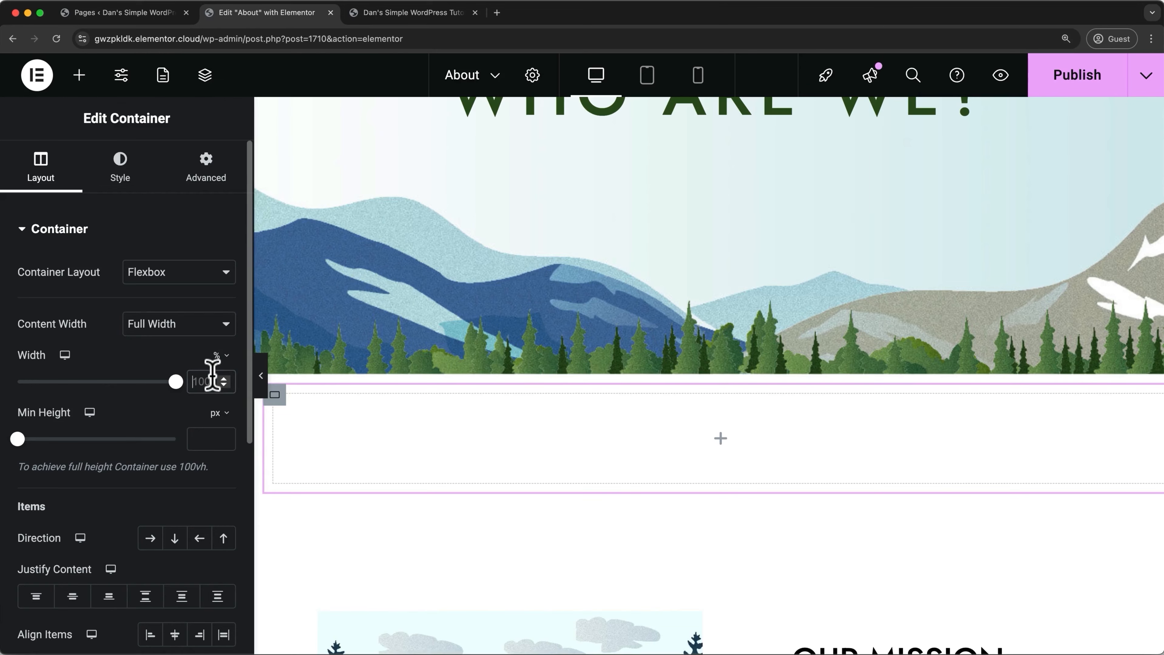
double_click(204, 381)
type("33.33")
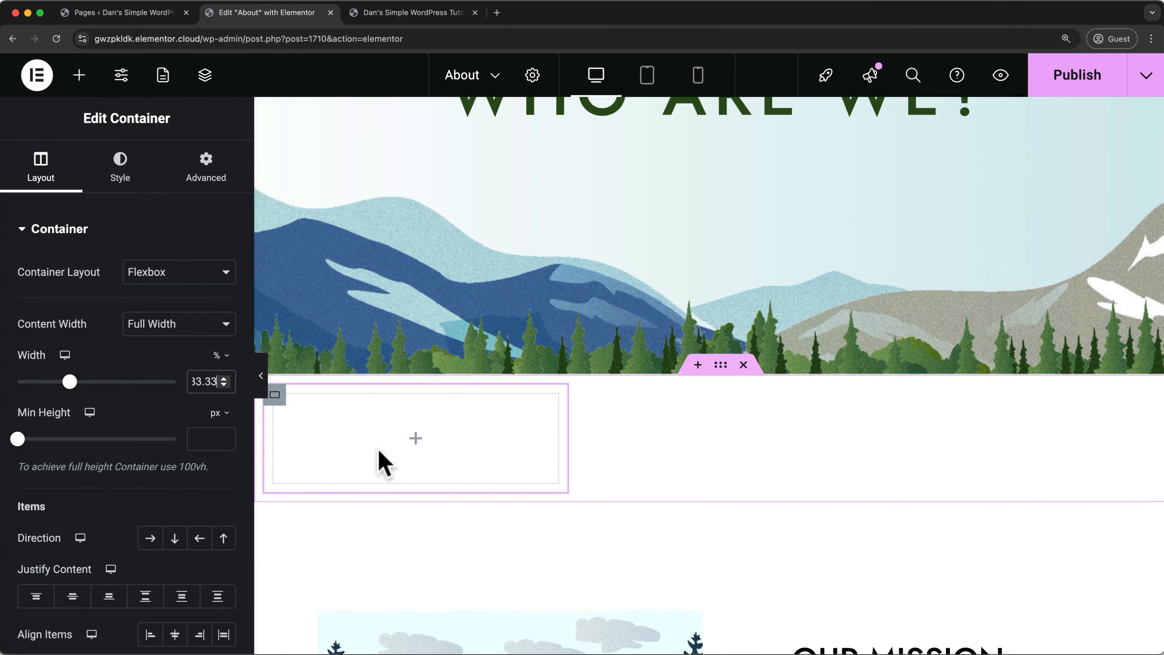
Duplicate the nested container twice to make three equal containers
right_click(482, 441)
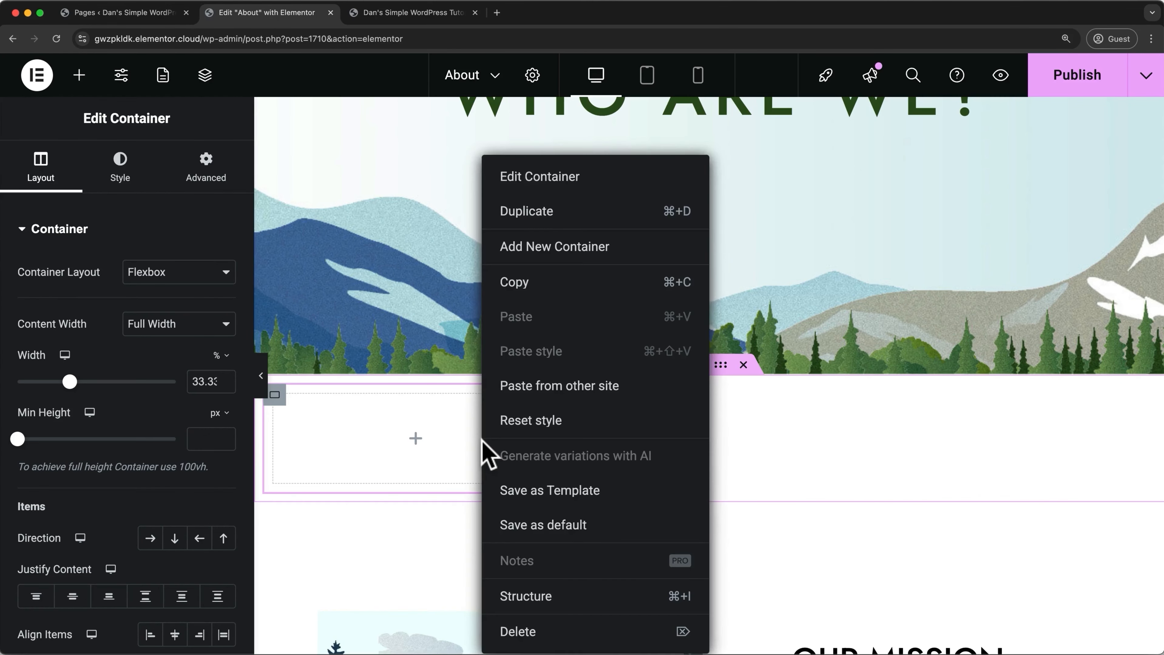
left_click(525, 212)
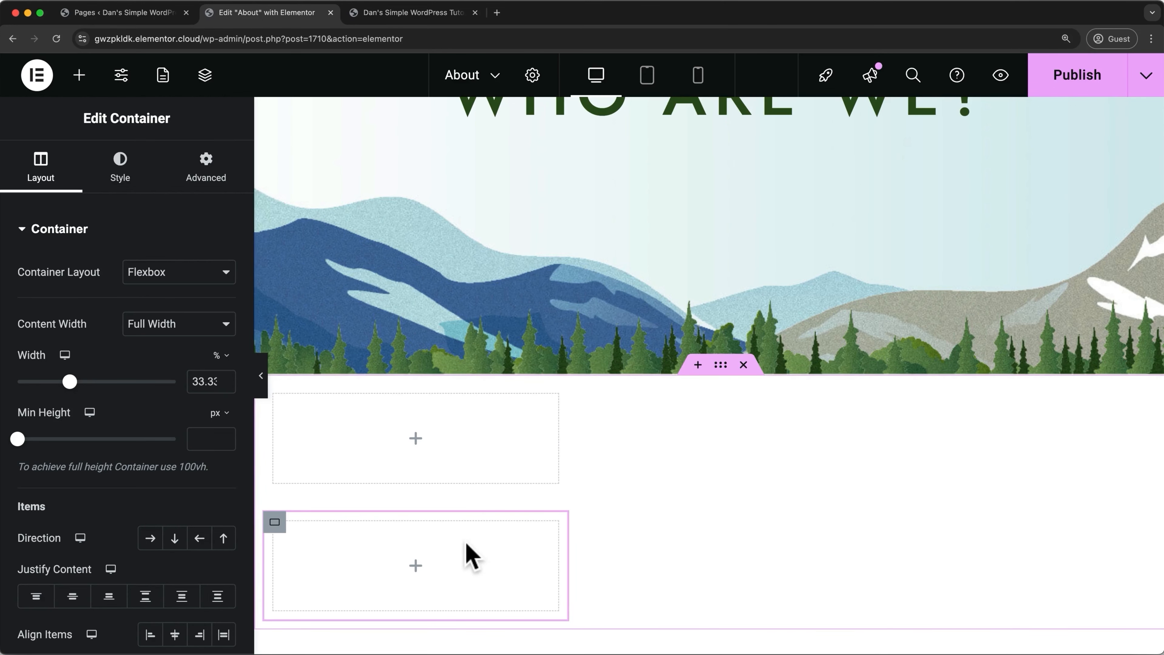
key("super+d")
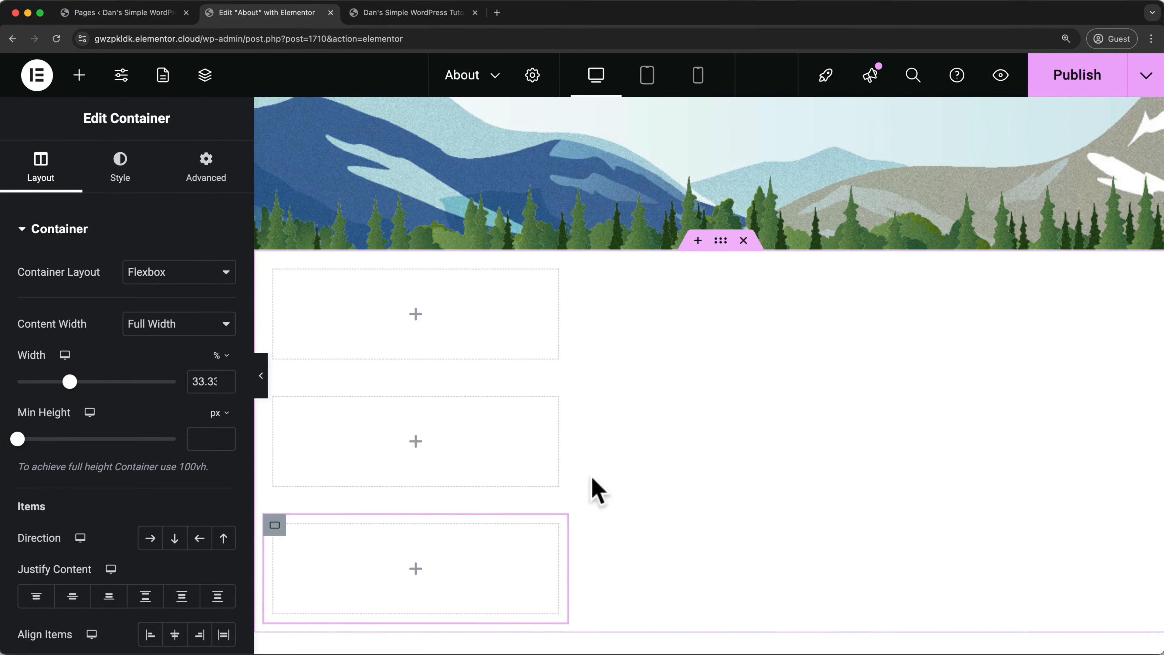
Set the parent container's direction to Row - horizontal and justify its content to the center
left_click(718, 248)
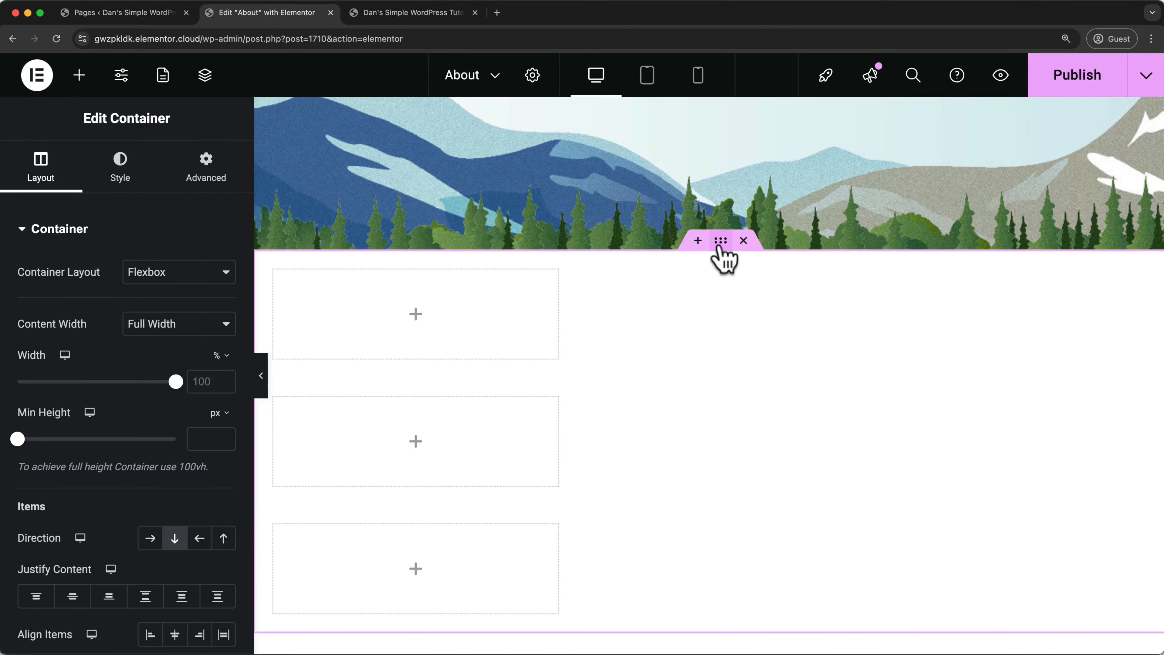
left_click(150, 540)
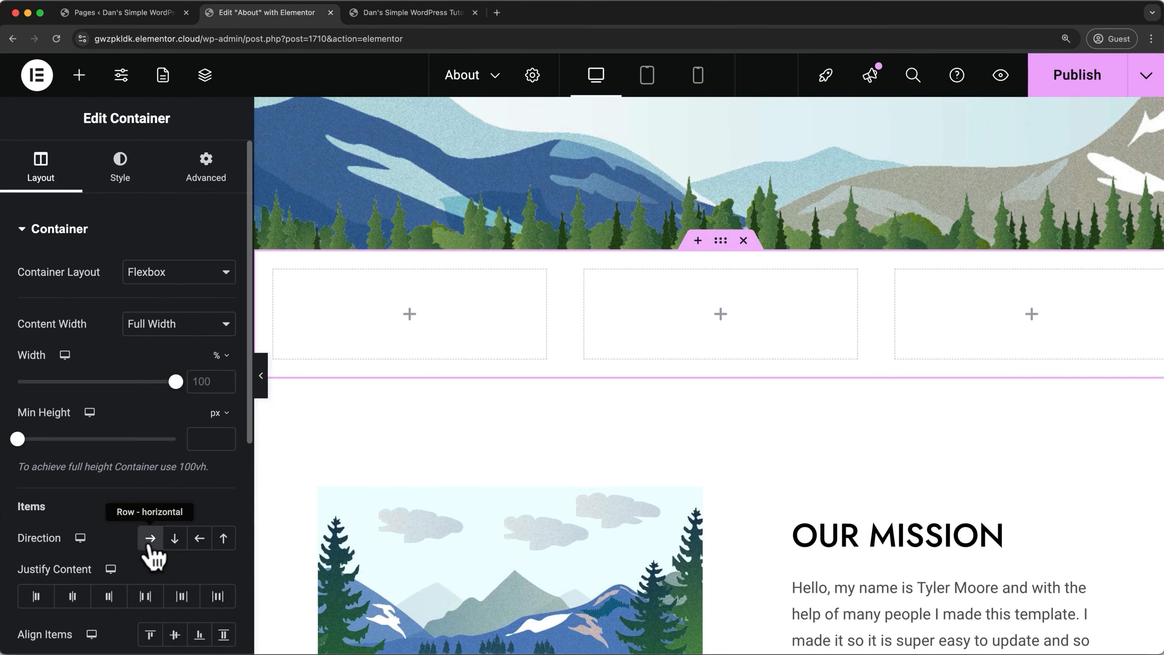
left_click(74, 599)
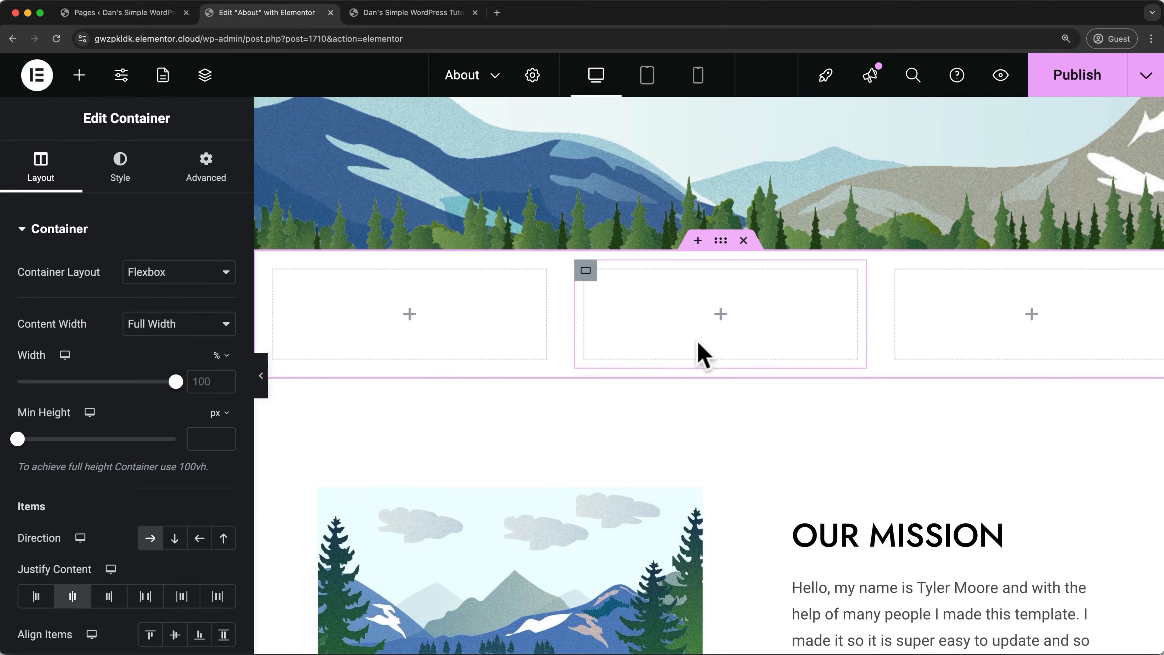
Add an Image, a Heading and a Text Editor widget, stacked in that order, to the first nested container
left_click(79, 76)
left_click_drag(188, 444, 377, 299)
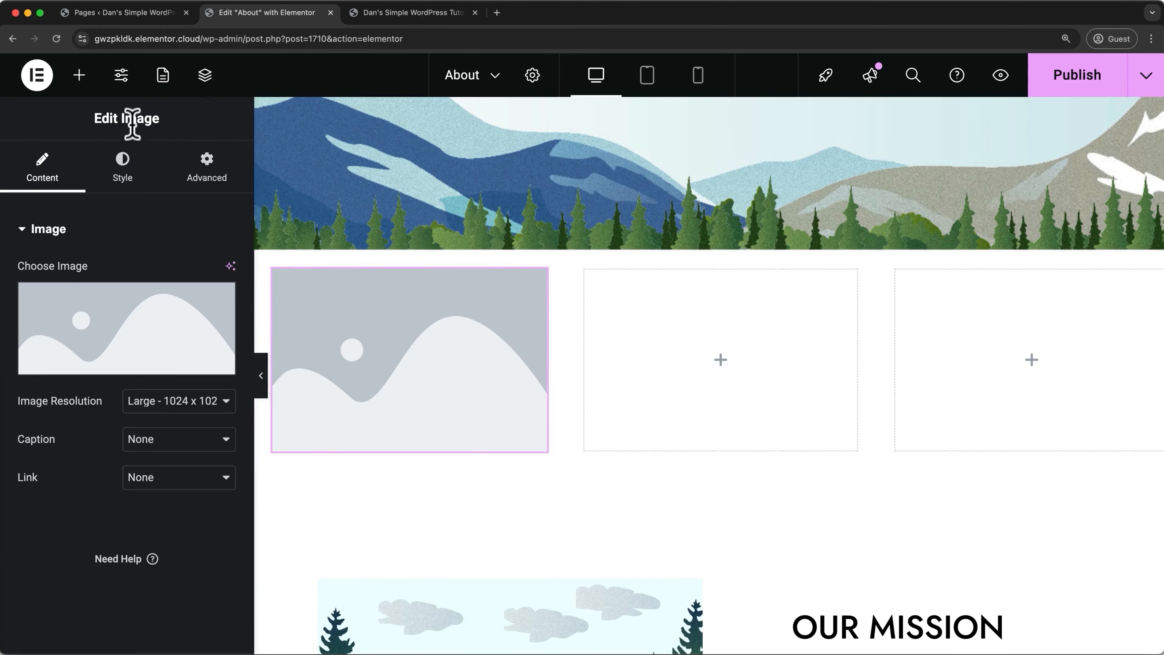
left_click(79, 76)
left_click_drag(105, 445, 402, 452)
left_click(79, 76)
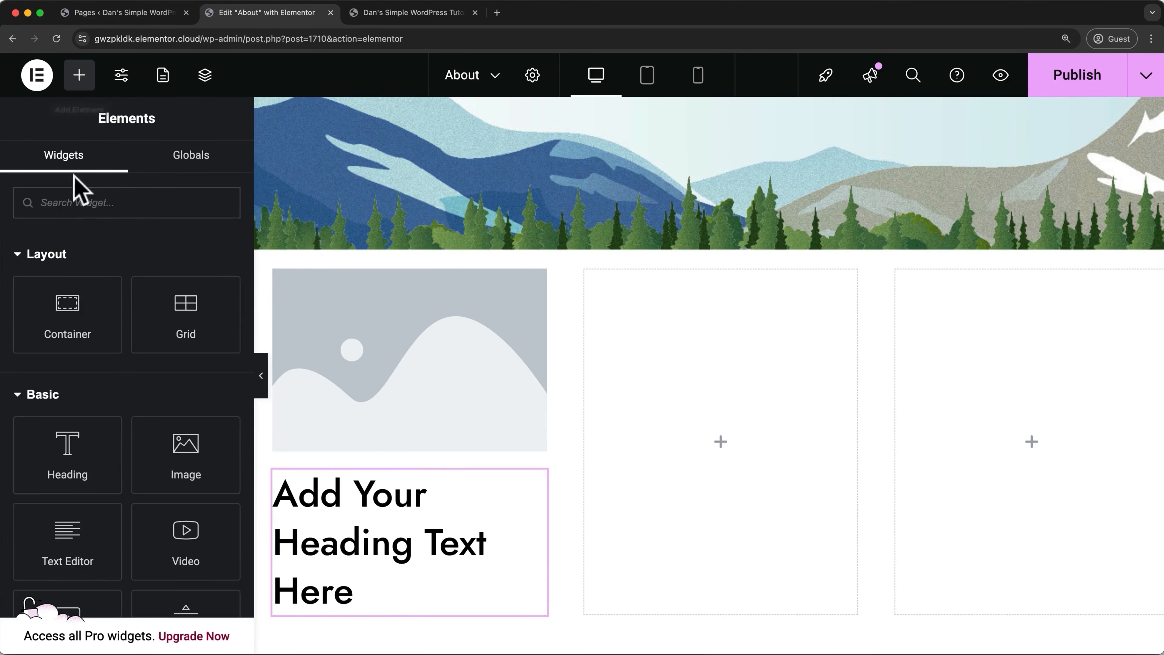
scroll(74, 354, "down", 3)
left_click_drag(72, 435, 417, 596)
scroll(413, 588, "down", 5)
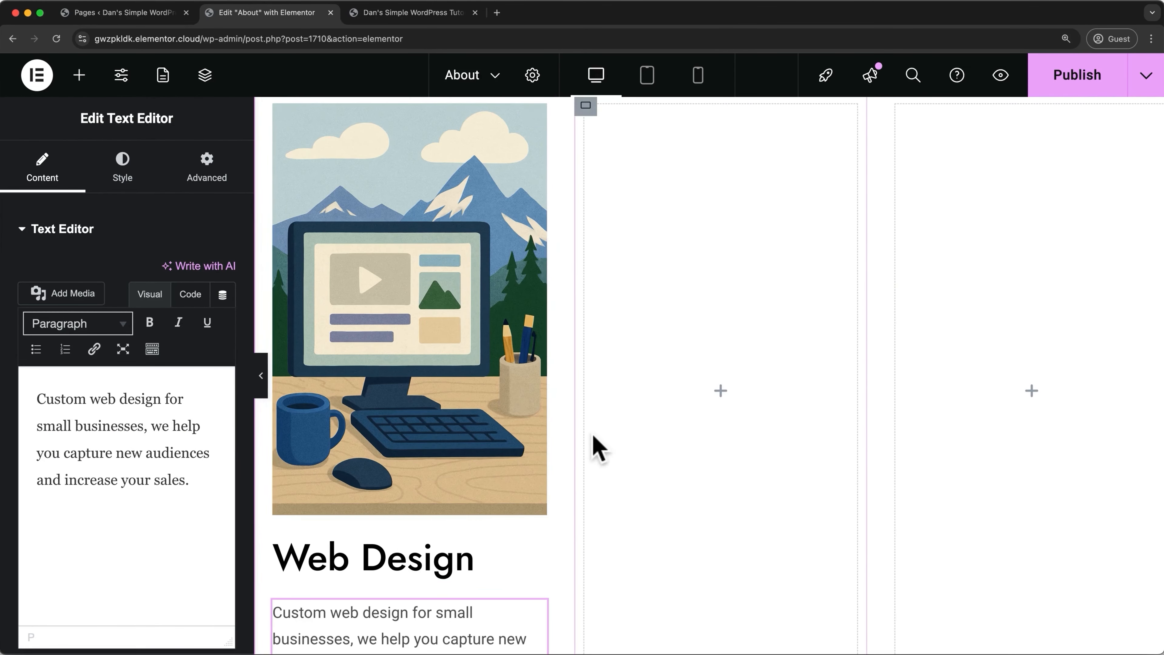
scroll(595, 447, "down", 5)
scroll(594, 447, "down", 1)
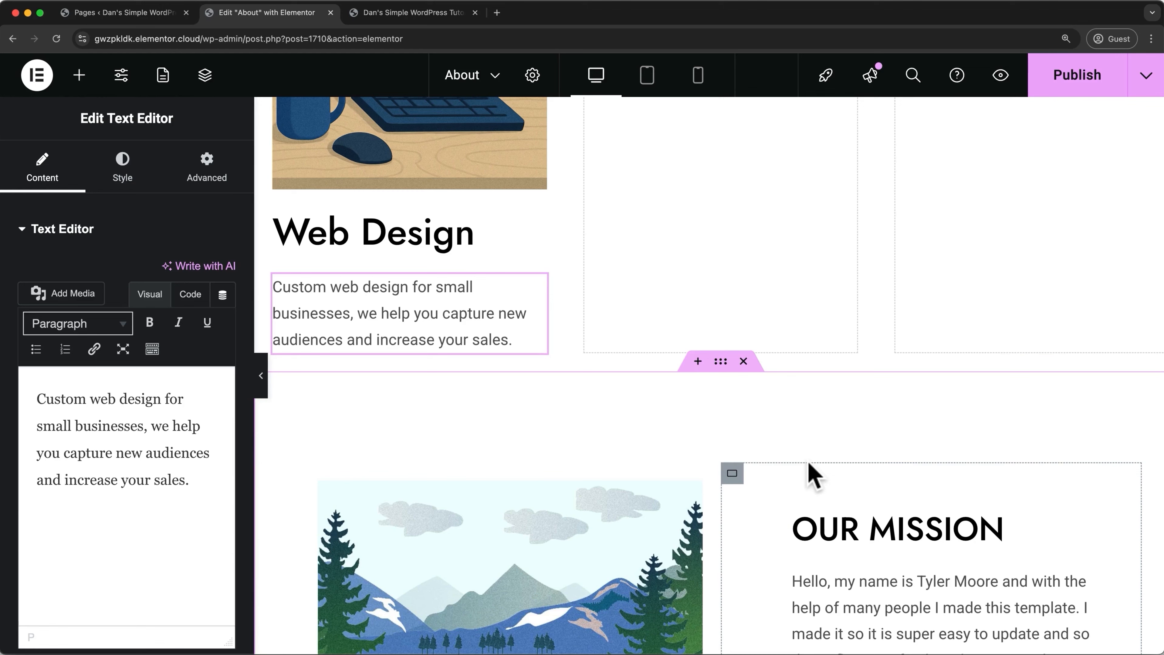
left_click(412, 240)
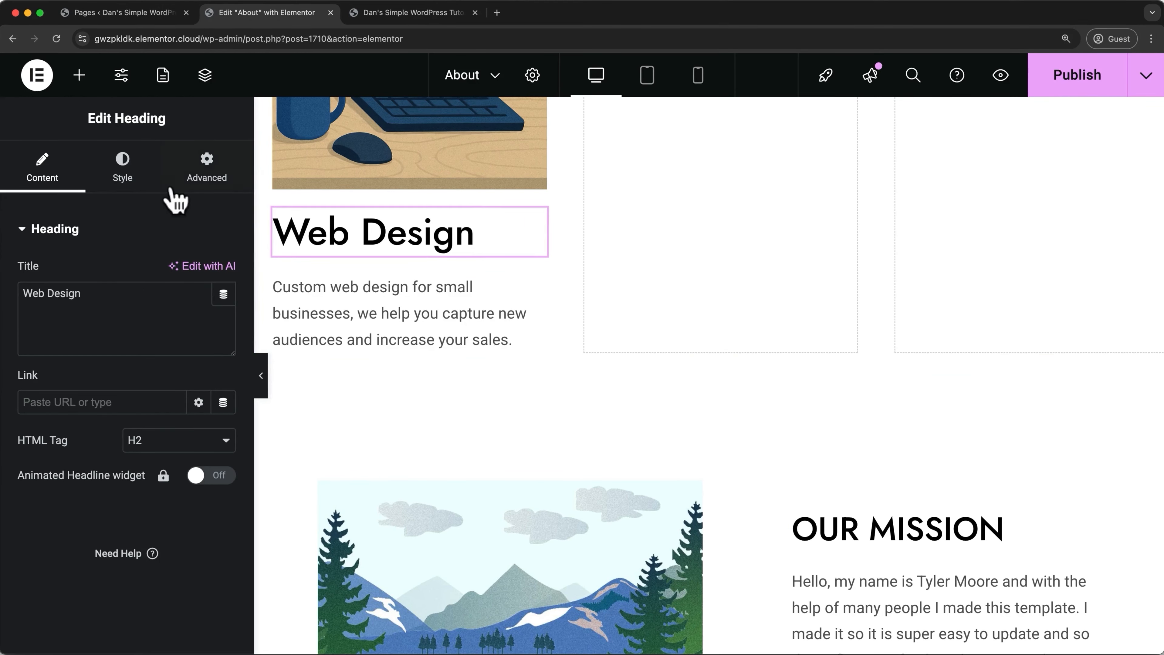
left_click(124, 179)
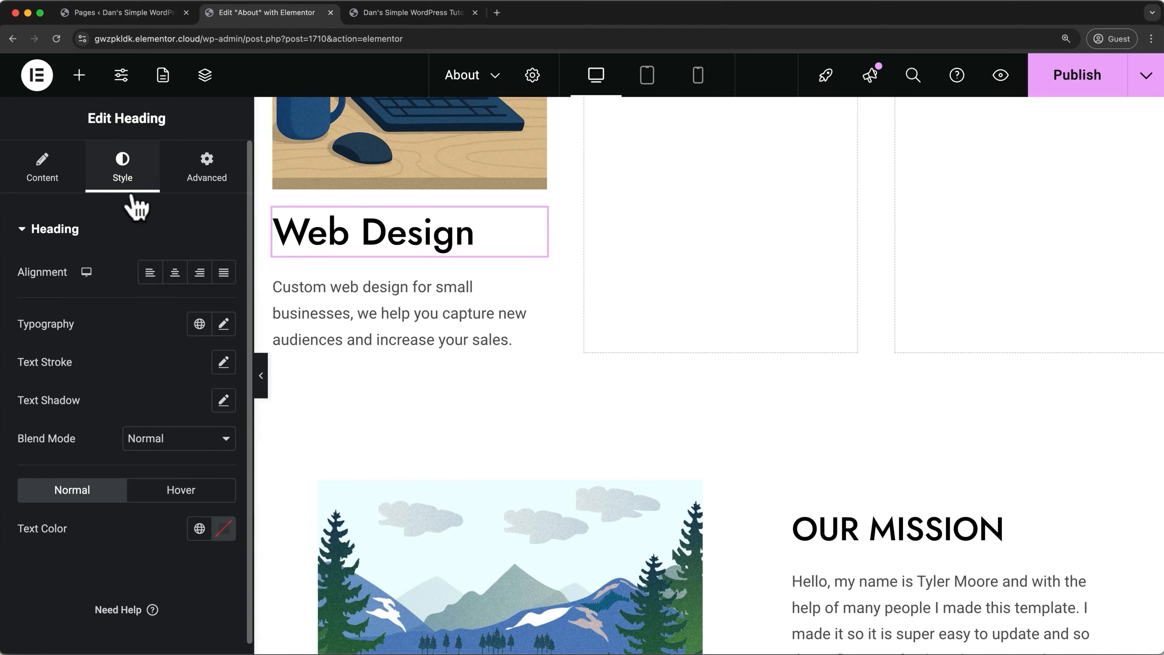
left_click(224, 324)
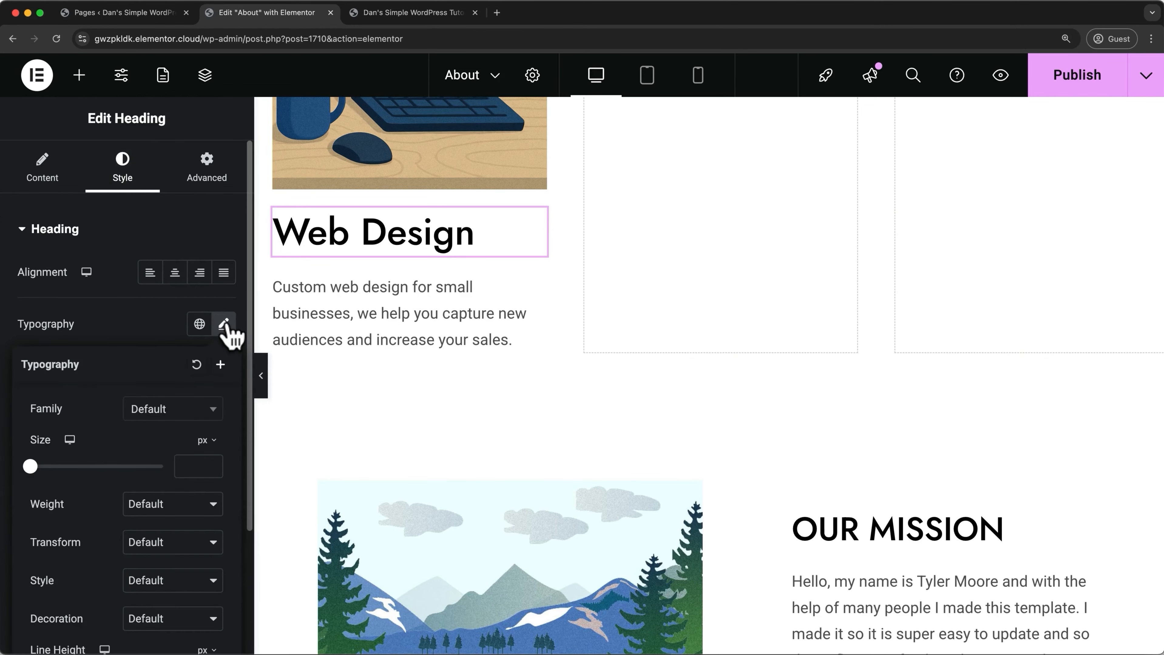
scroll(88, 516, "down", 1)
left_click(151, 490)
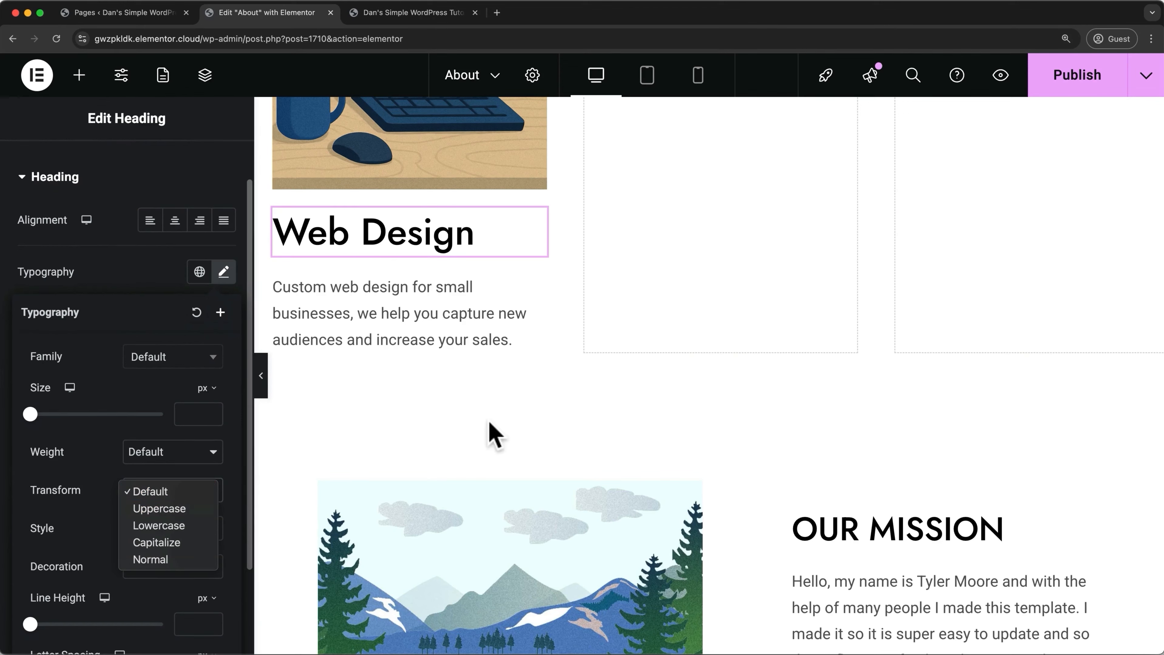
left_click(488, 433)
Copy the Our Mission heading and paste its style onto the Web Design heading
left_click(842, 518)
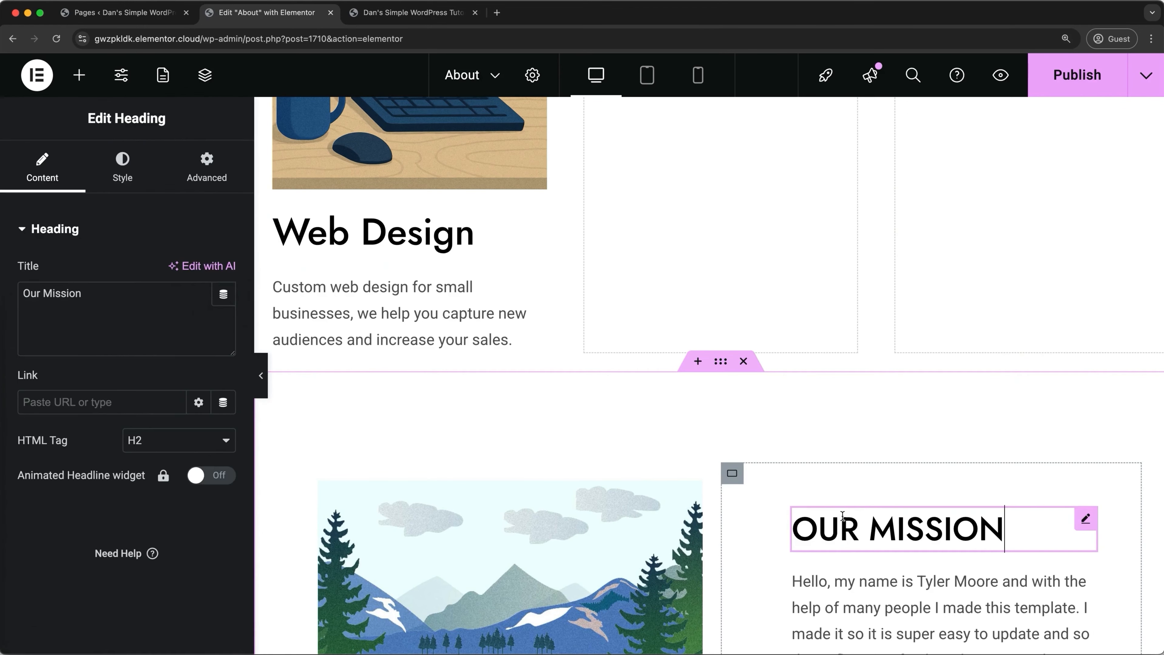
right_click(843, 518)
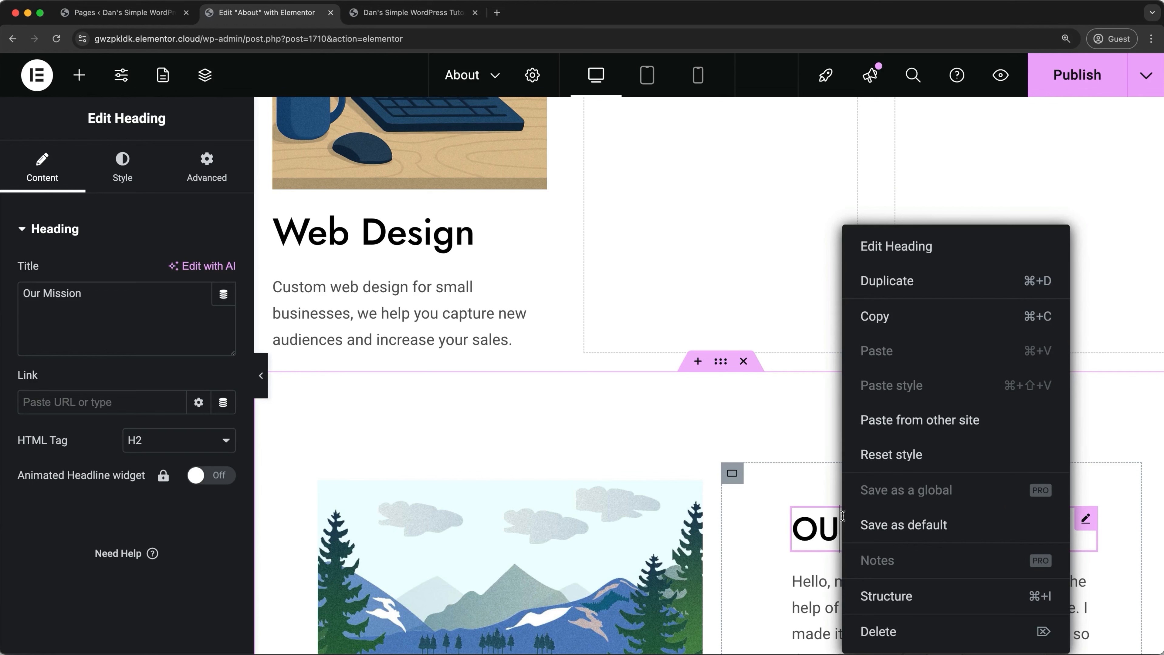
left_click(875, 317)
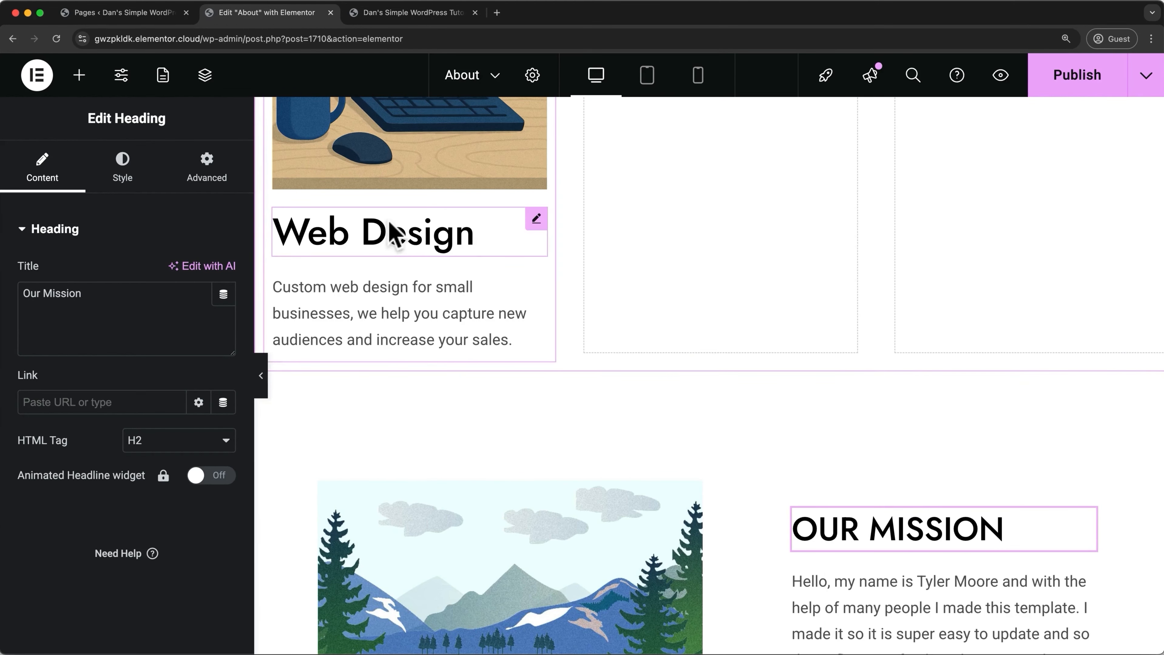
right_click(388, 236)
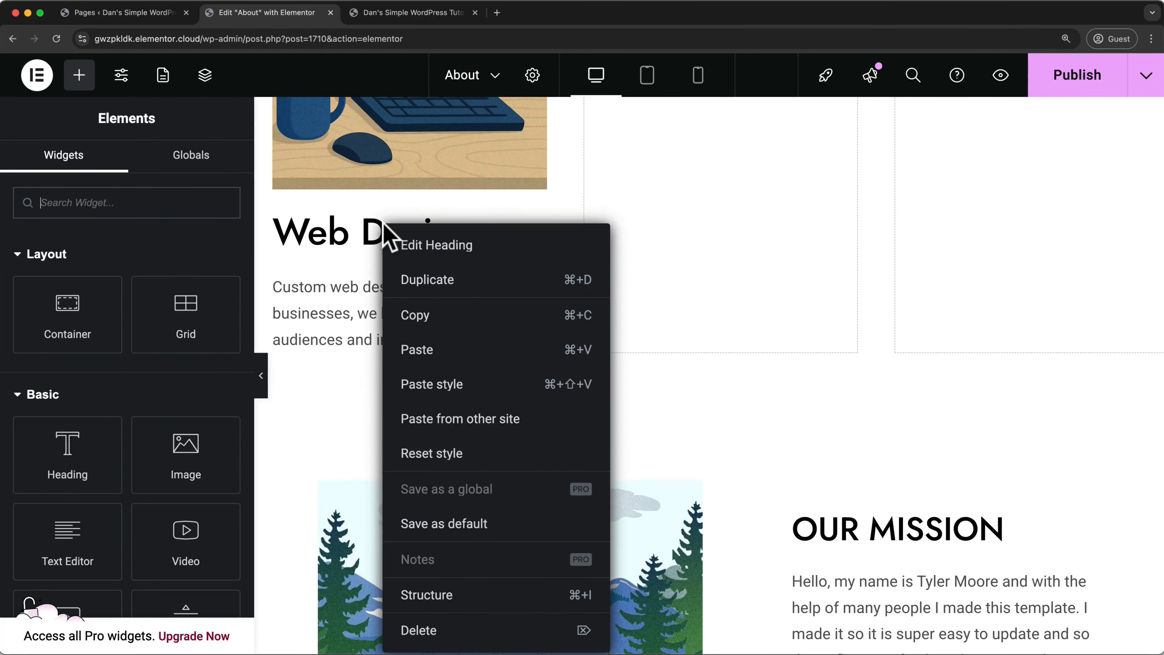
left_click(417, 384)
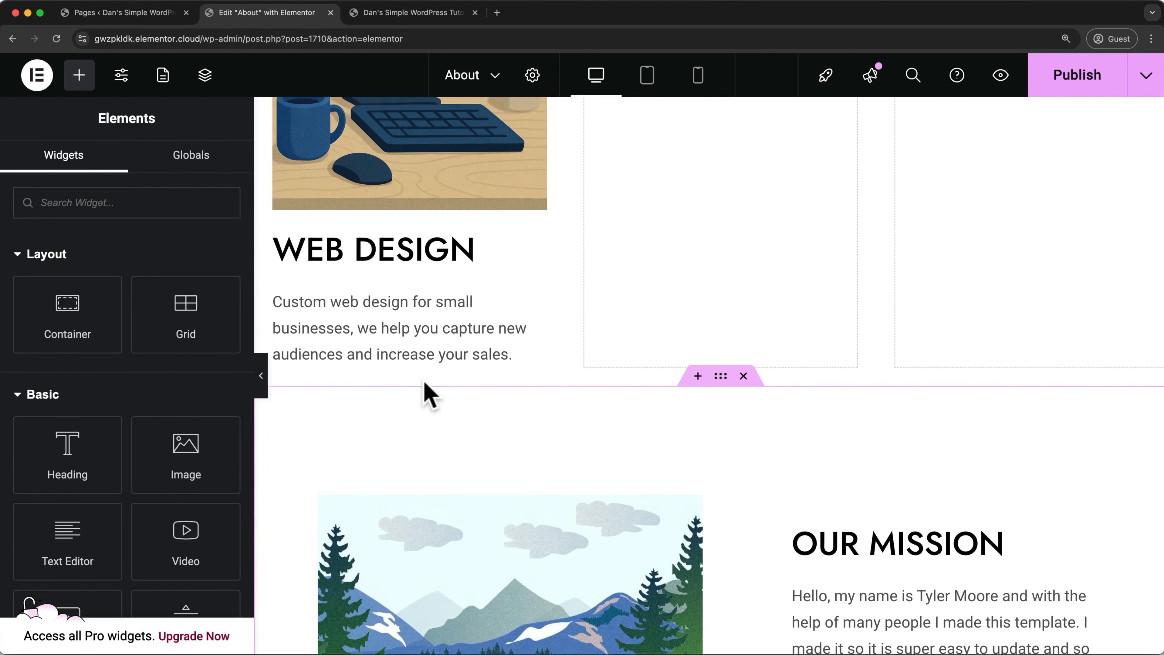
Delete the two empty nested containers beside the Web Design column
scroll(428, 395, "up", 5)
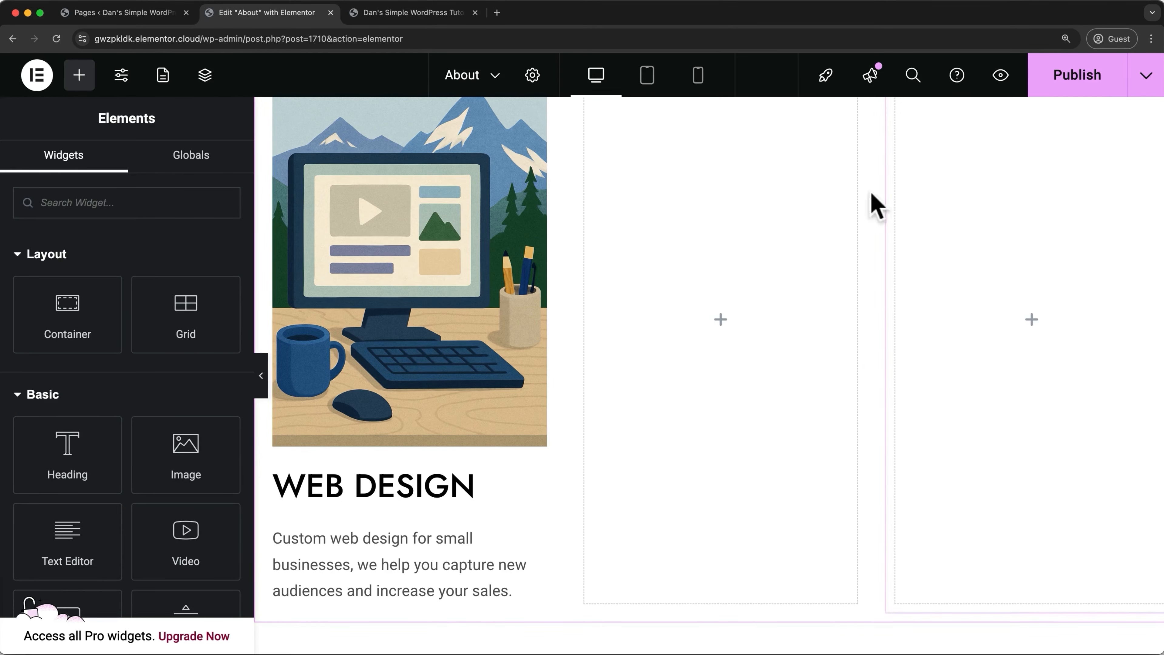
right_click(971, 203)
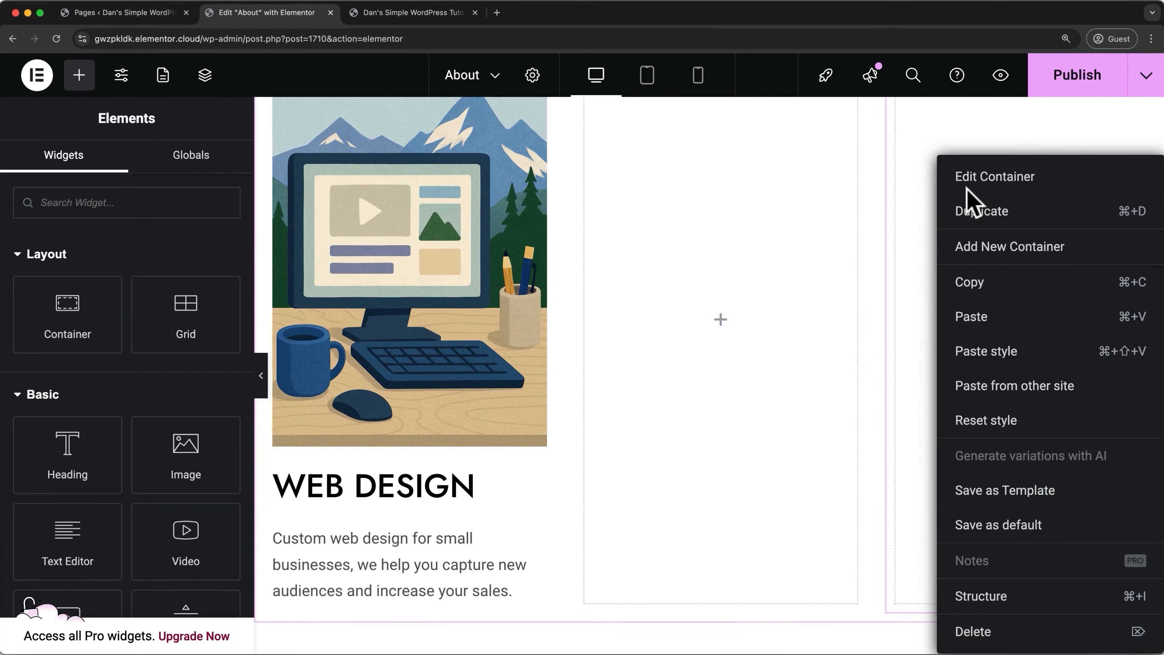
left_click(972, 632)
right_click(867, 322)
left_click(890, 632)
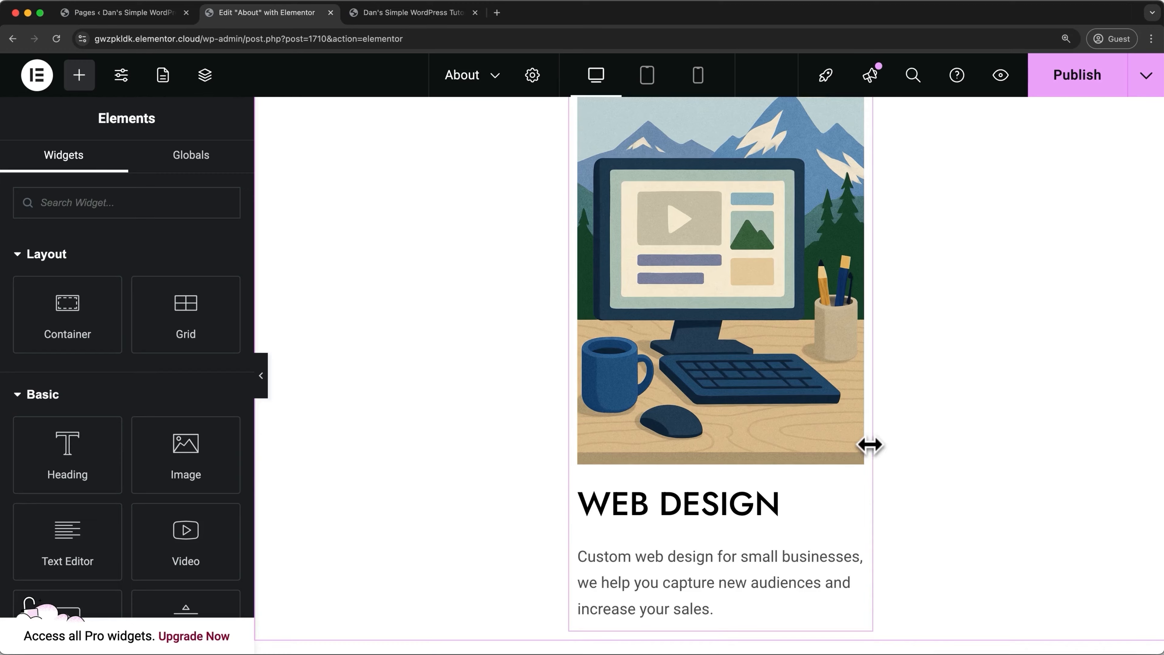
scroll(870, 444, "up", 3)
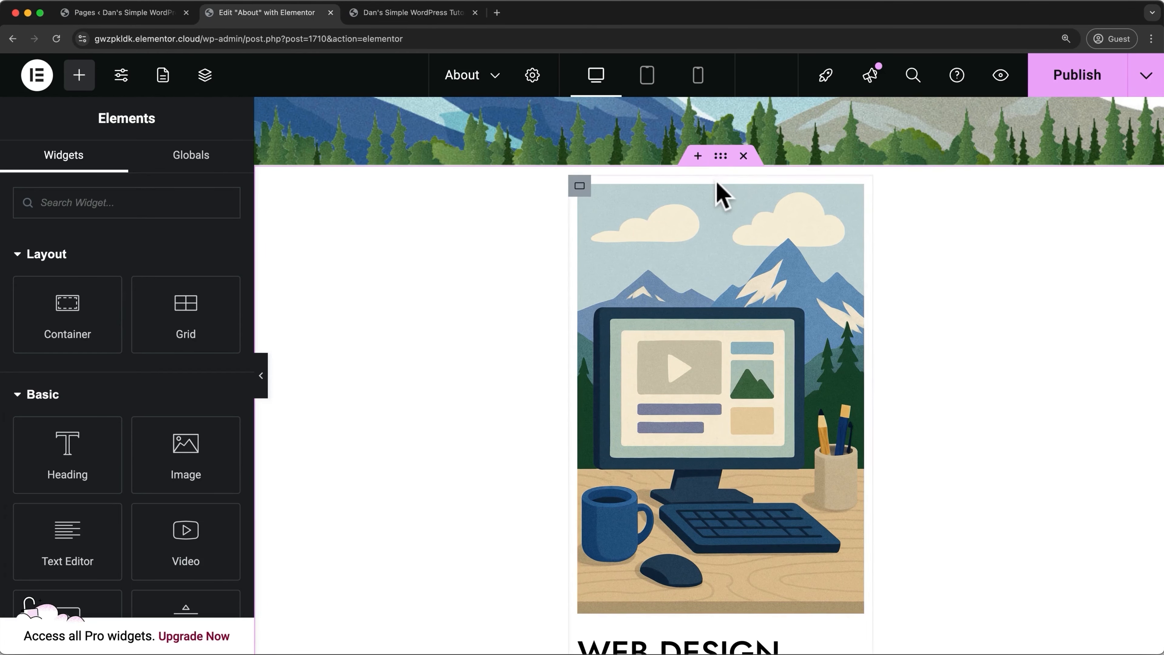
Duplicate the Web Design column container twice to make three service columns side by side
left_click(716, 188)
right_click(714, 180)
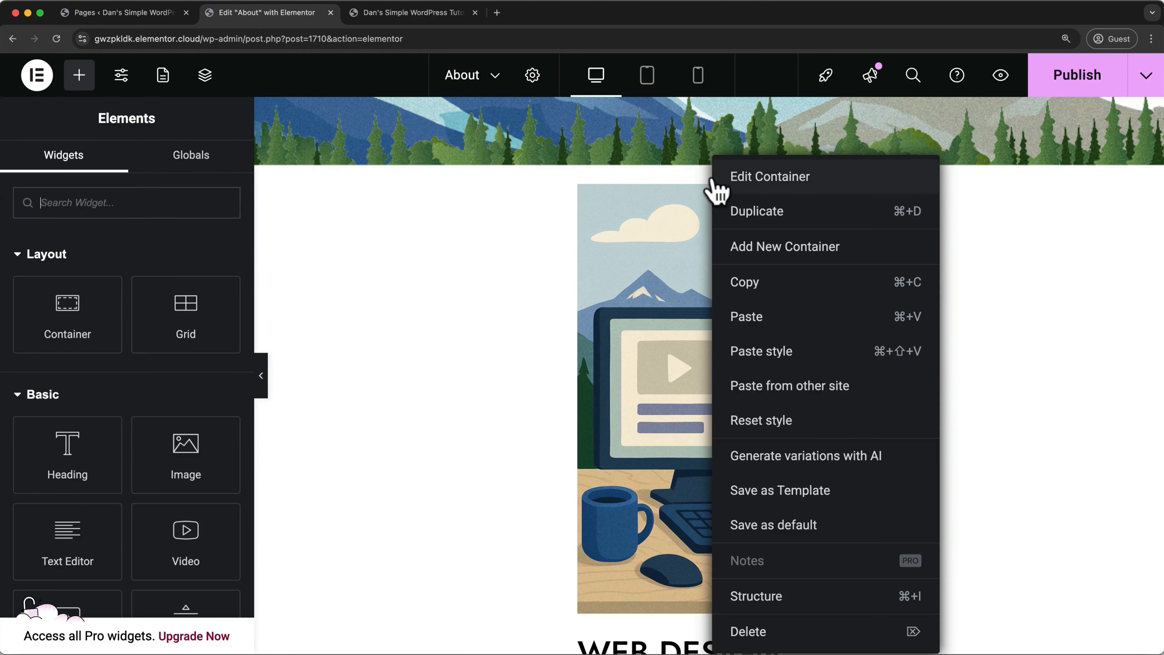
left_click(726, 200)
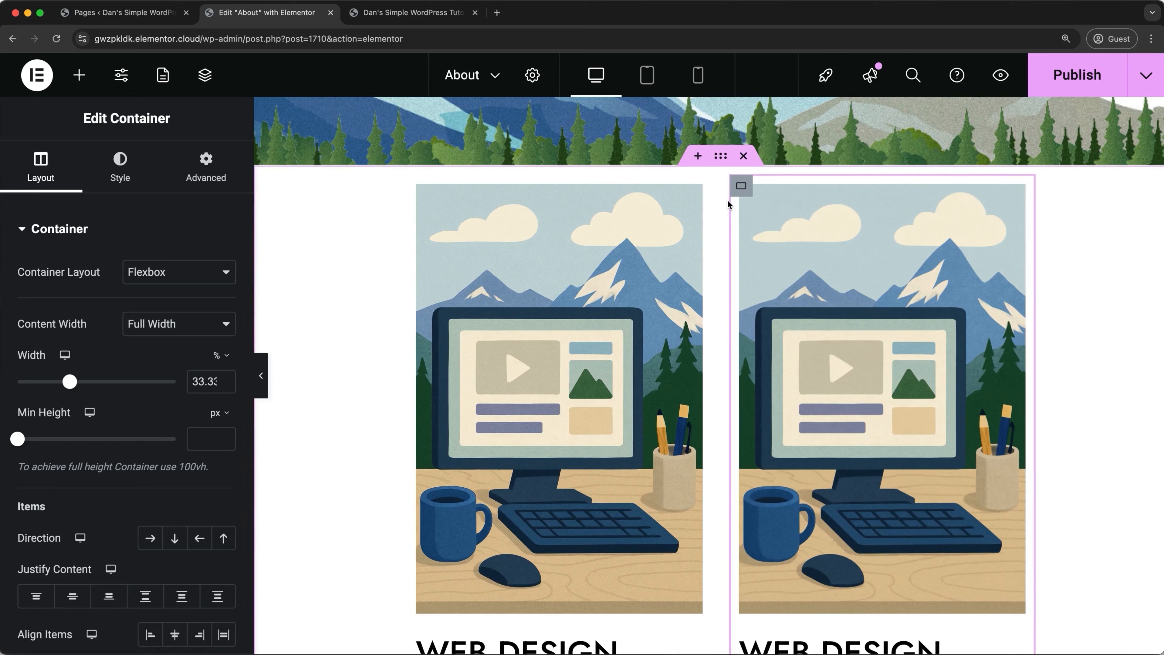
key("super+d")
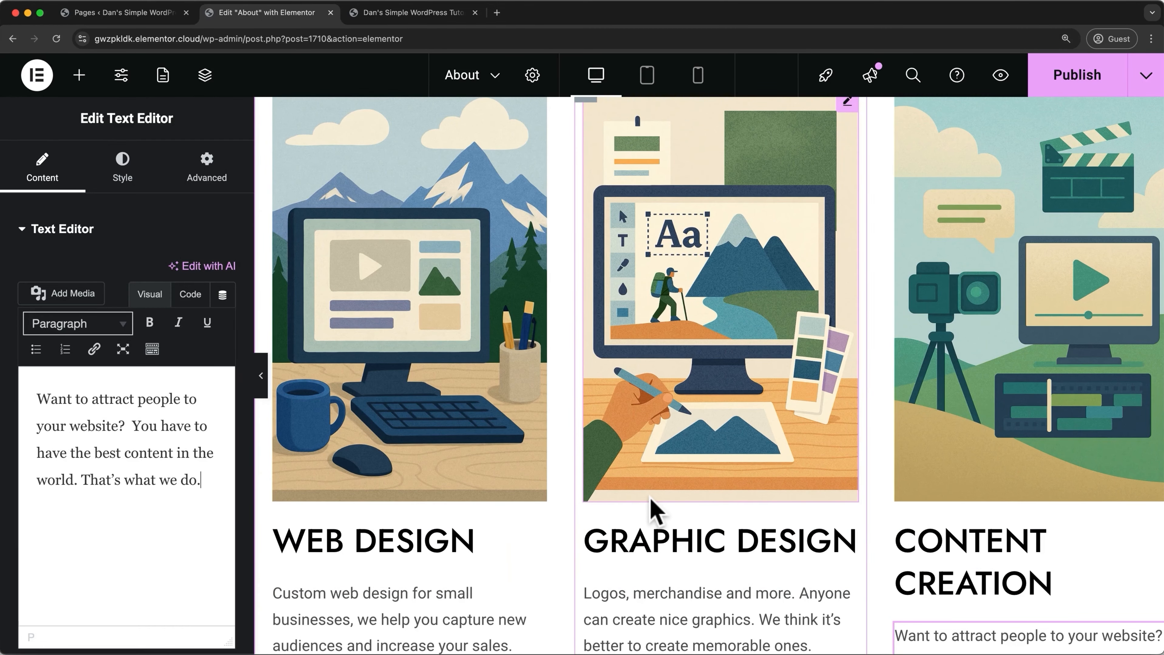
Unlink the padding values of the parent container holding the three service columns and set its top padding to 50 px
scroll(655, 509, "up", 4)
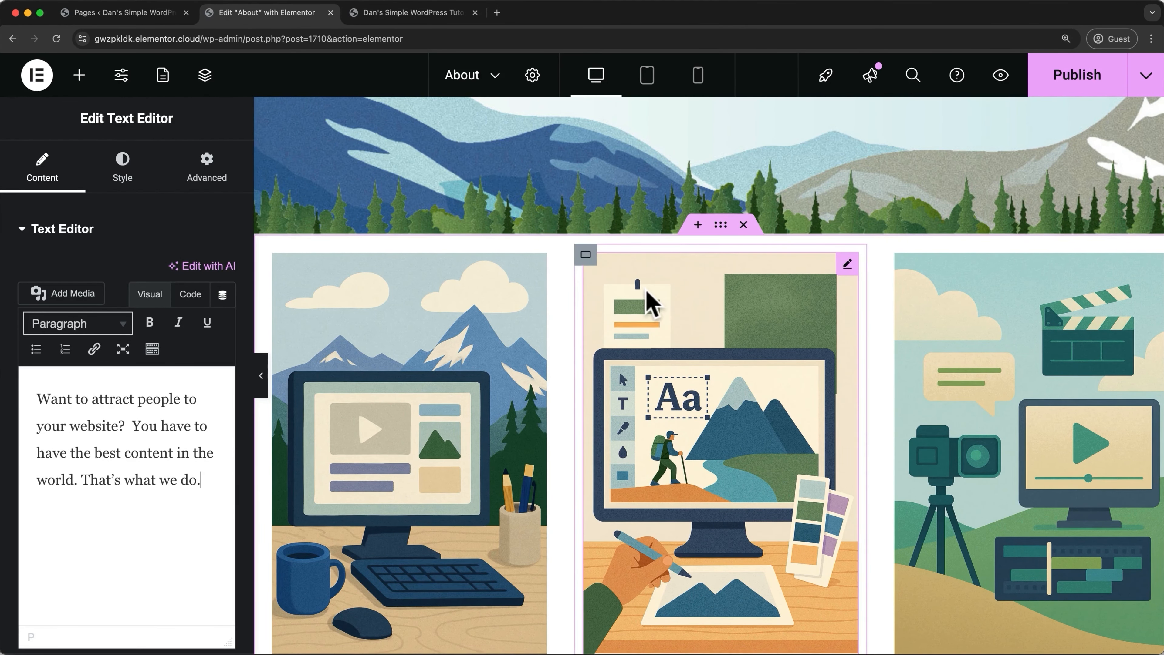
left_click(715, 228)
left_click(222, 161)
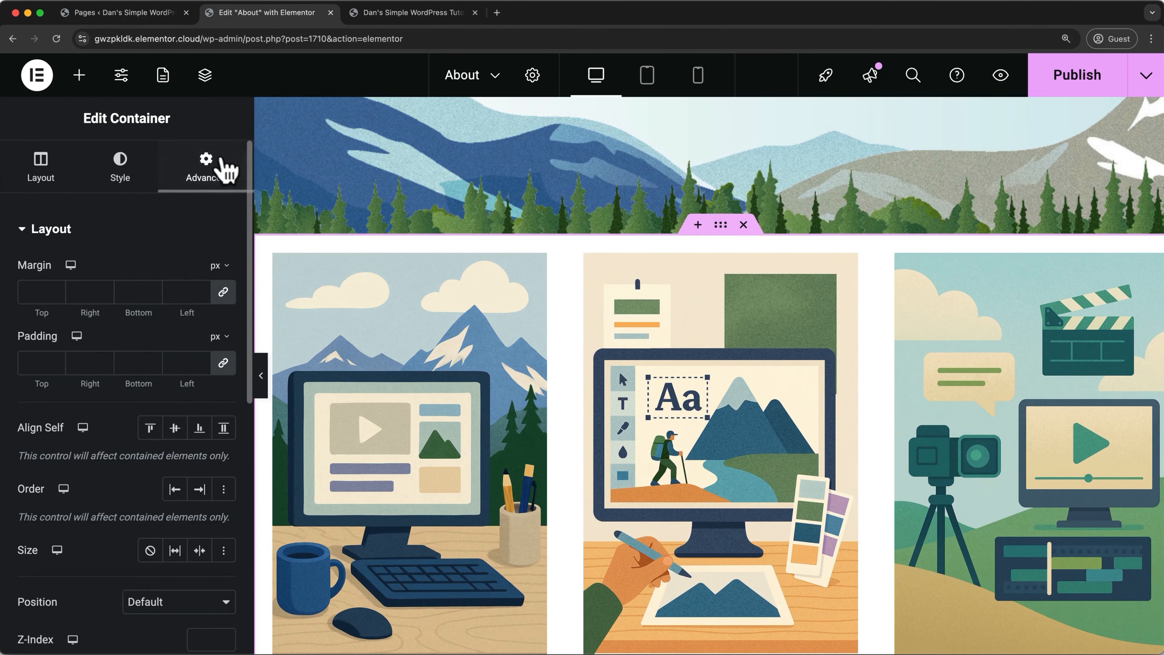
left_click(223, 363)
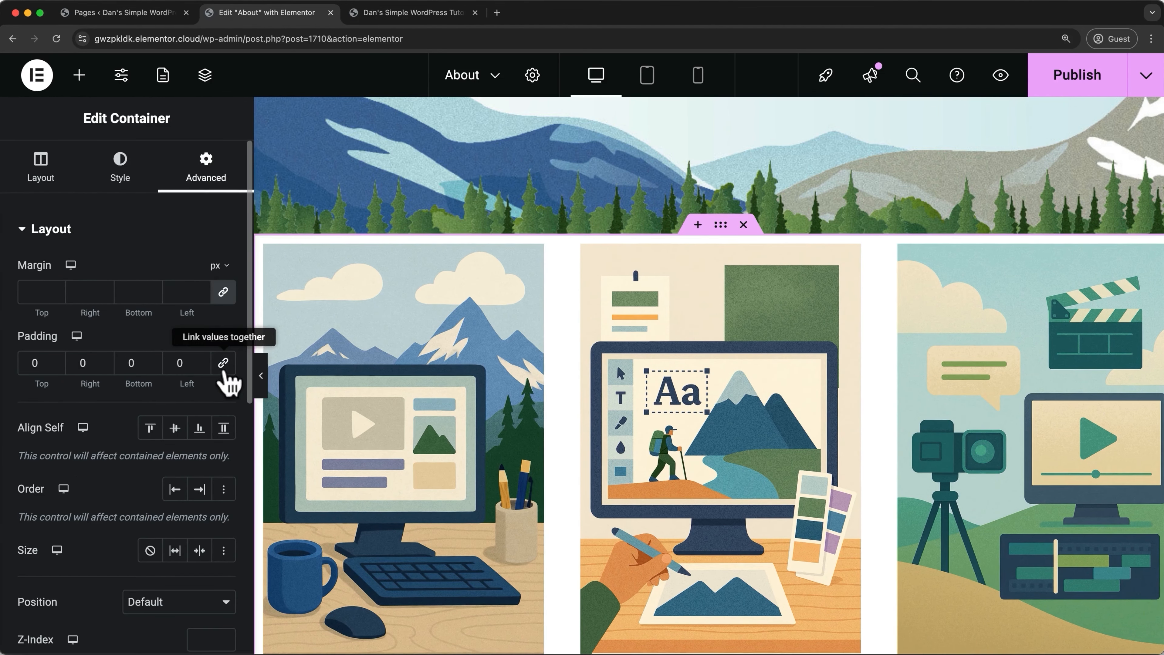
left_click(41, 357)
type("50")
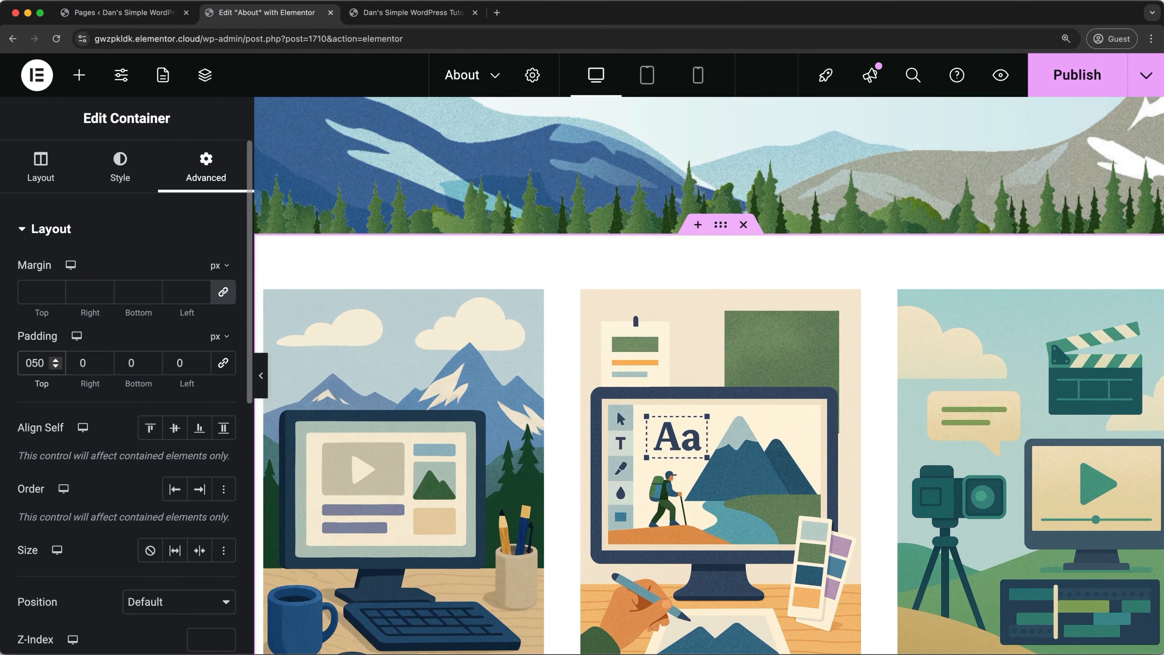